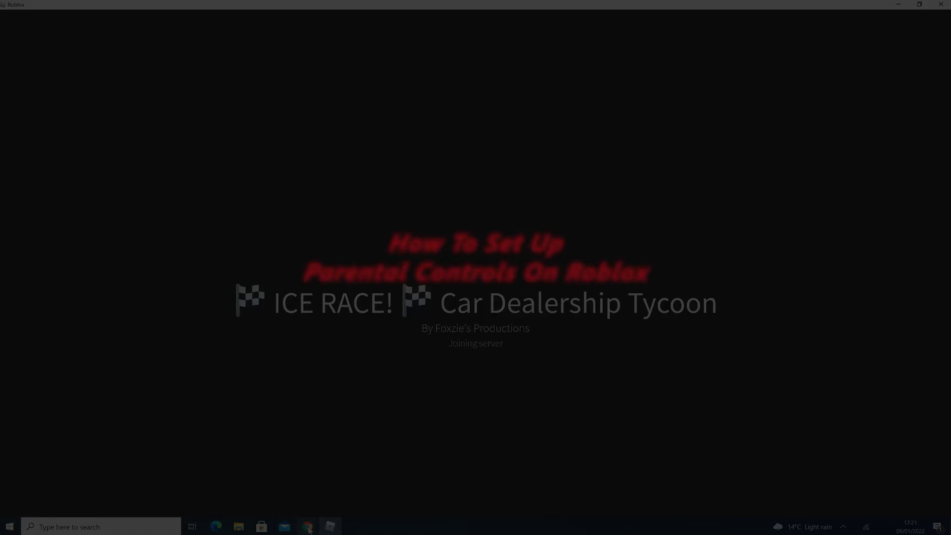
# Leave the ICE RACE Car Dealership Tycoon game and bring up the Roblox home page in Chrome.
pyautogui.moveTo(309, 529)
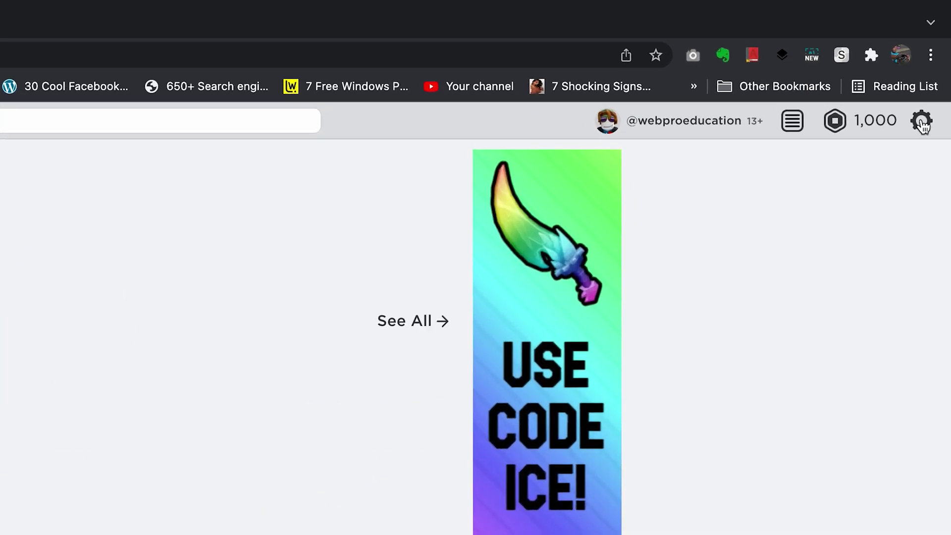
# Go to Settings > Parental Controls and switch the Parent PIN toggle on.
pyautogui.click(922, 122)
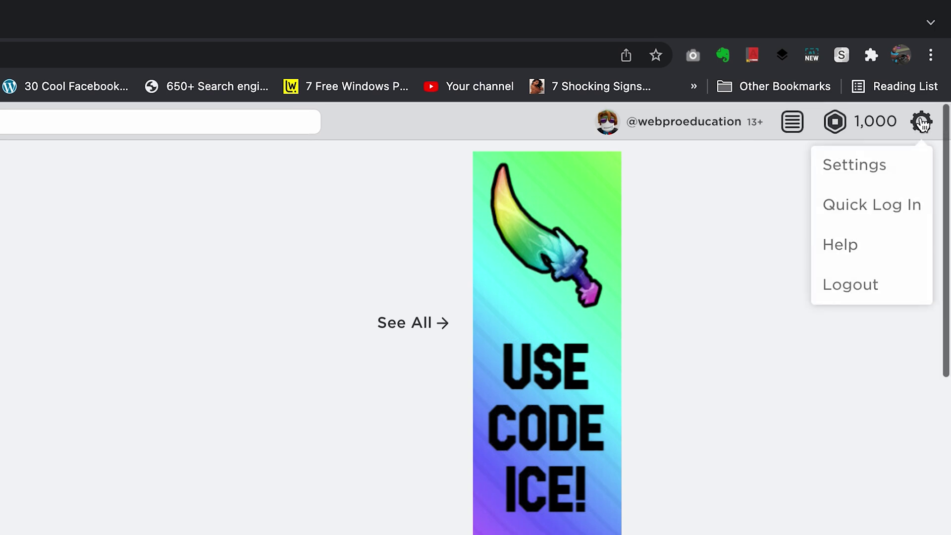
pyautogui.click(880, 173)
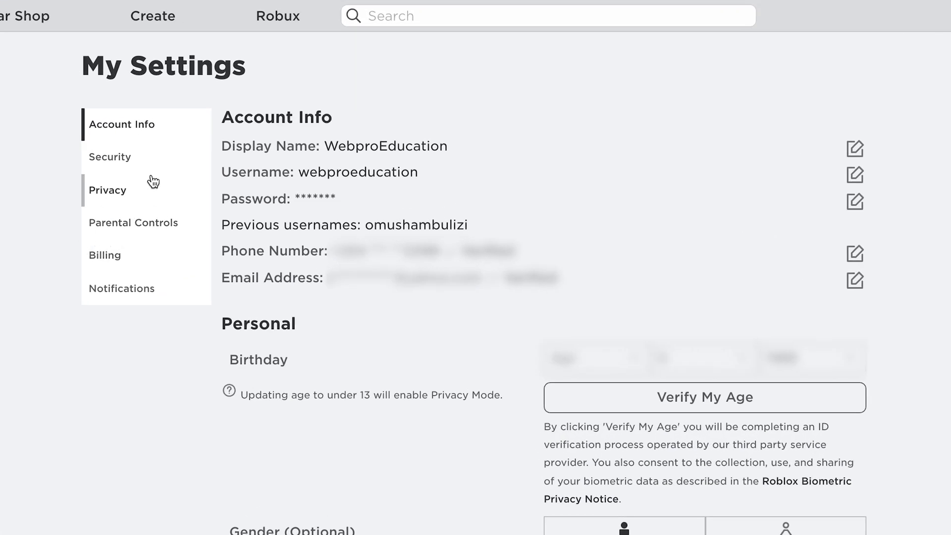
pyautogui.click(124, 229)
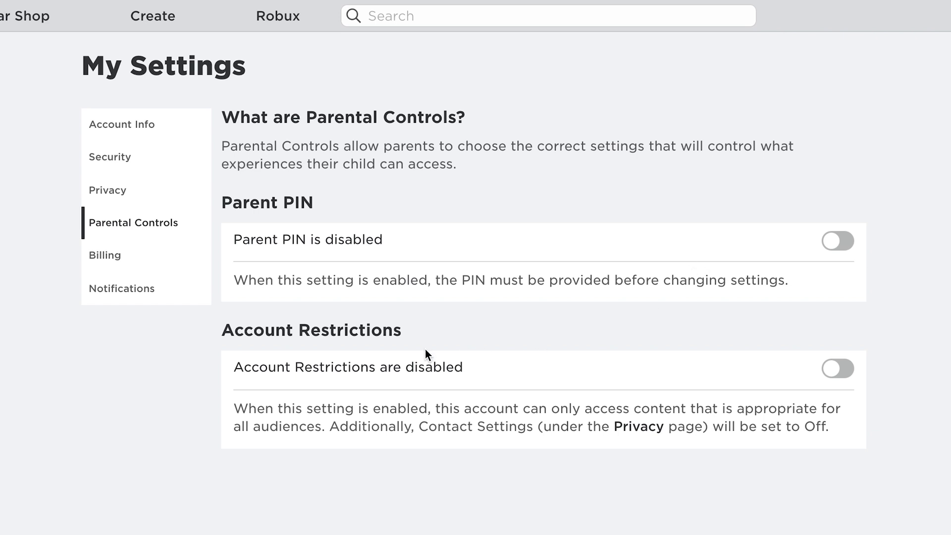
pyautogui.click(835, 245)
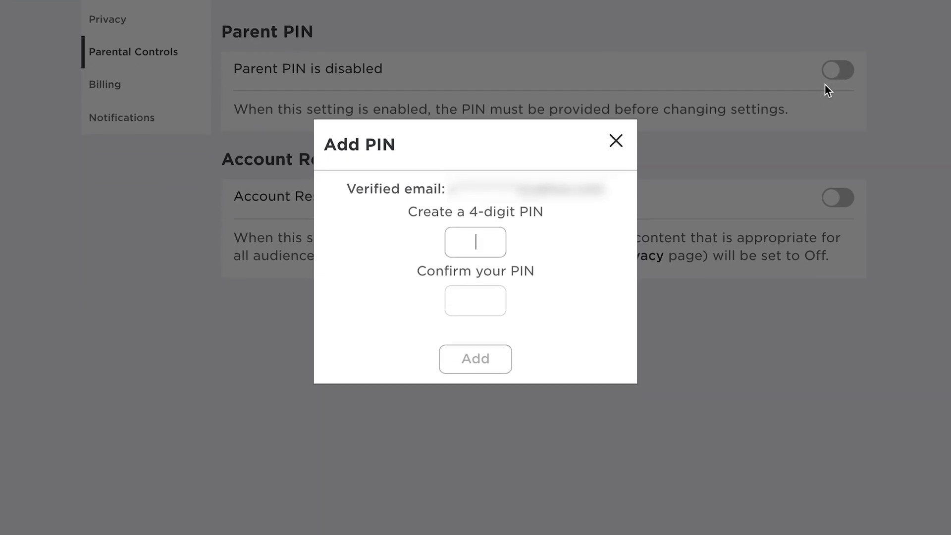
# Create and confirm a 4-digit Parent PIN, then dismiss the success message.
pyautogui.write('1234')
pyautogui.click(479, 296)
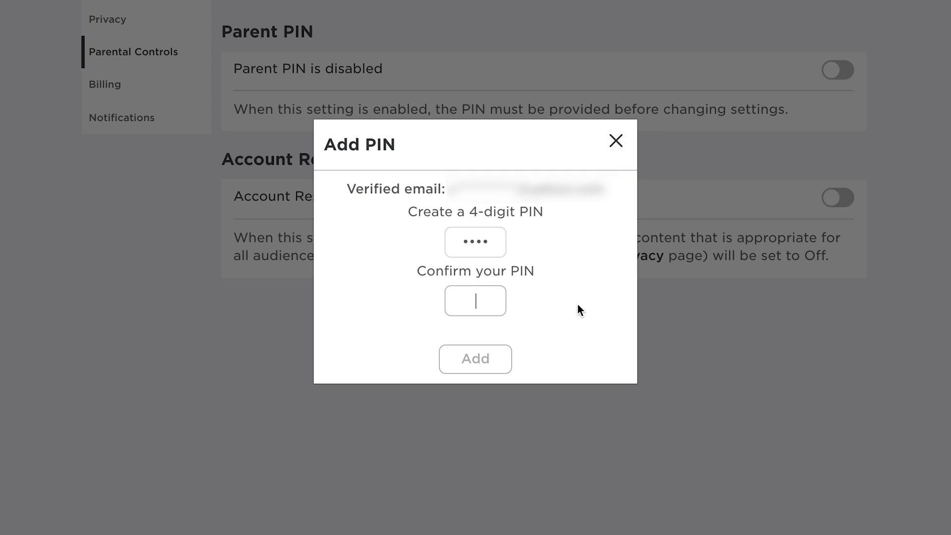
pyautogui.write('1234')
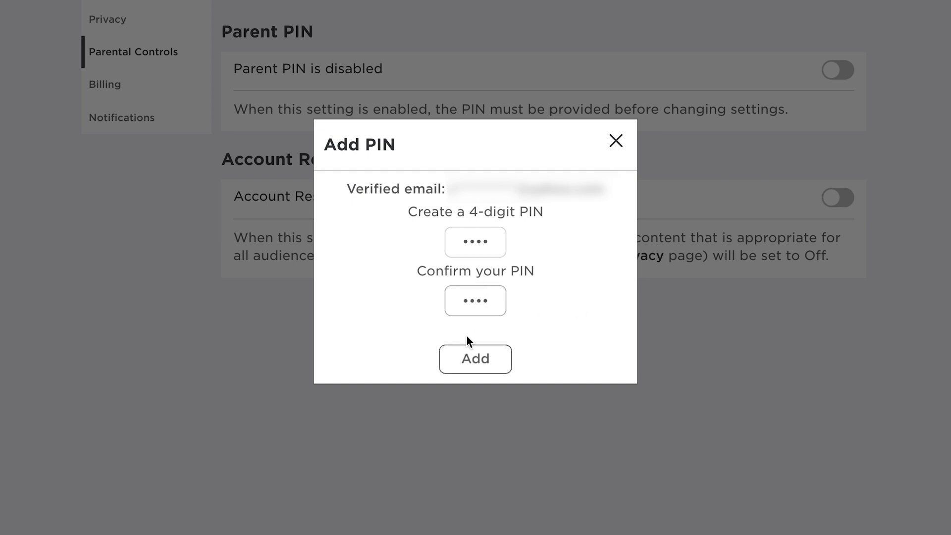
pyautogui.click(477, 360)
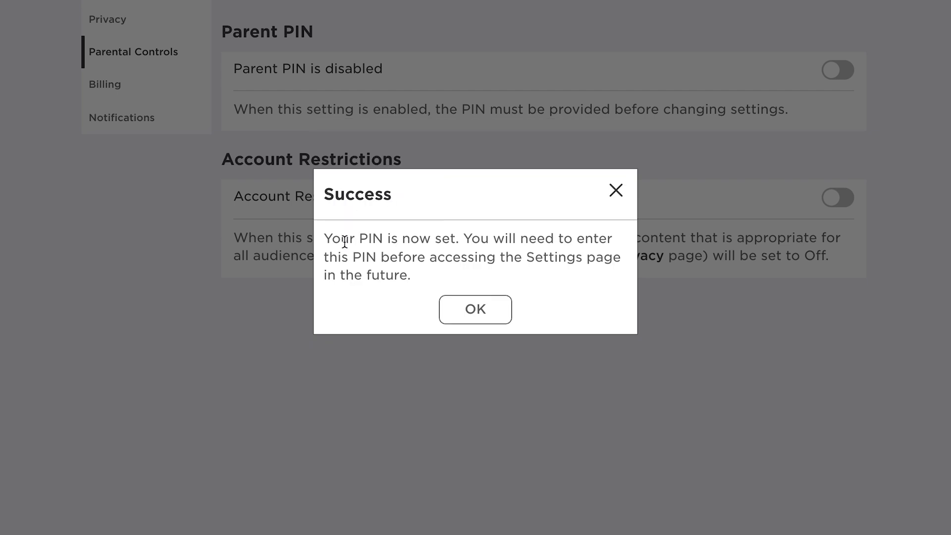
pyautogui.click(482, 314)
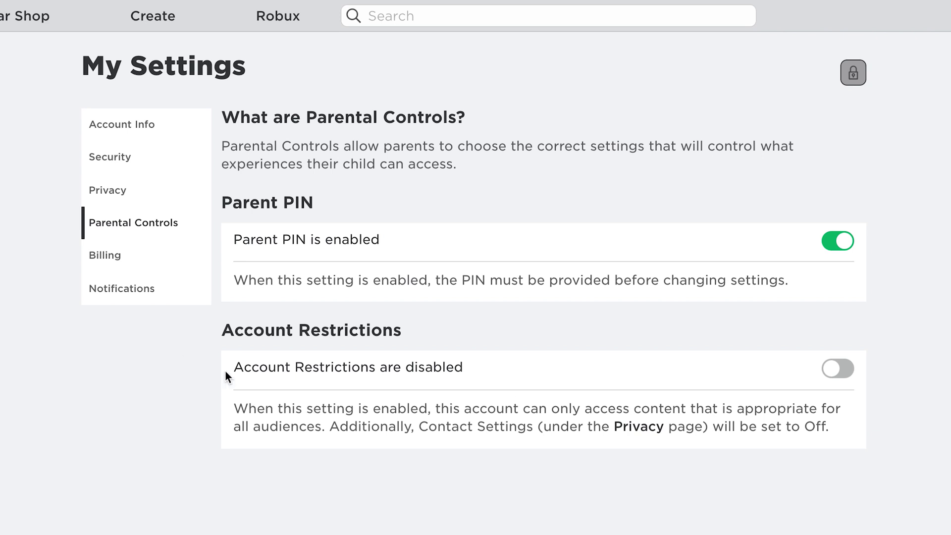
# Enable Account Restrictions by unlocking with the Parent PIN, then view the Privacy settings.
pyautogui.click(836, 369)
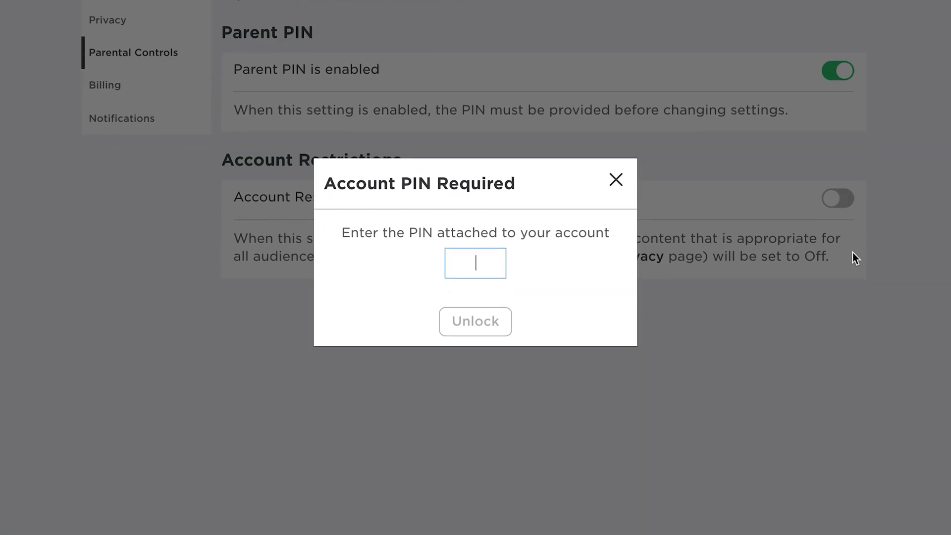
pyautogui.write('1234')
pyautogui.click(469, 324)
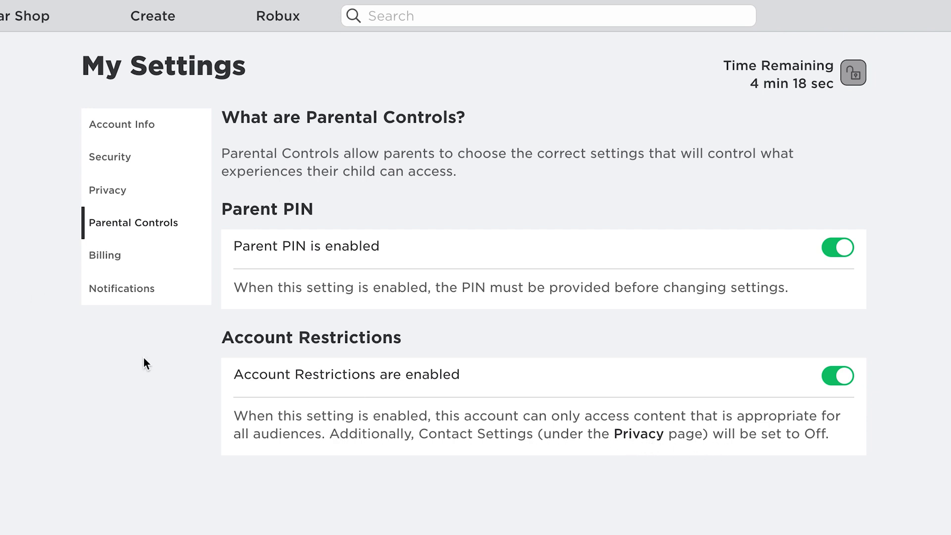
pyautogui.click(118, 193)
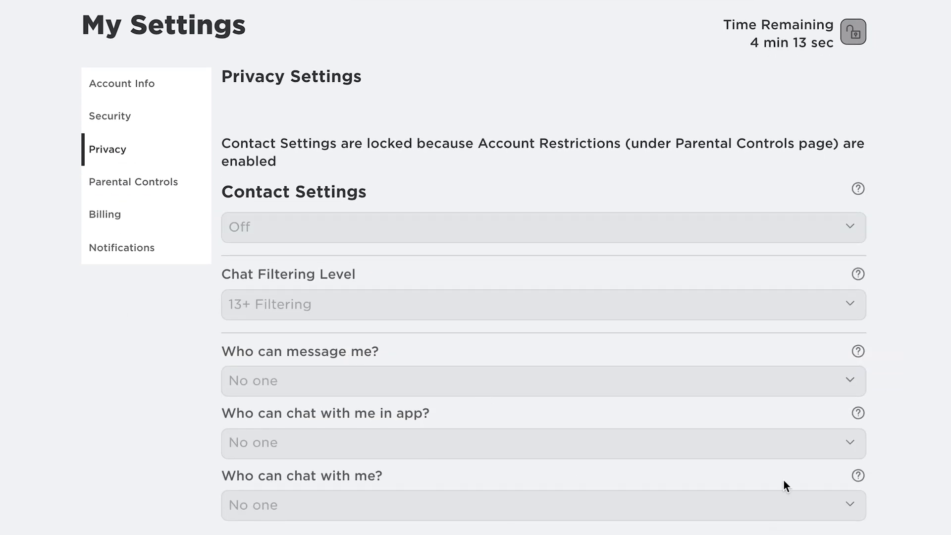
# Check that the in-app chat and chat filtering dropdowns on Privacy are locked.
pyautogui.click(787, 456)
pyautogui.click(844, 305)
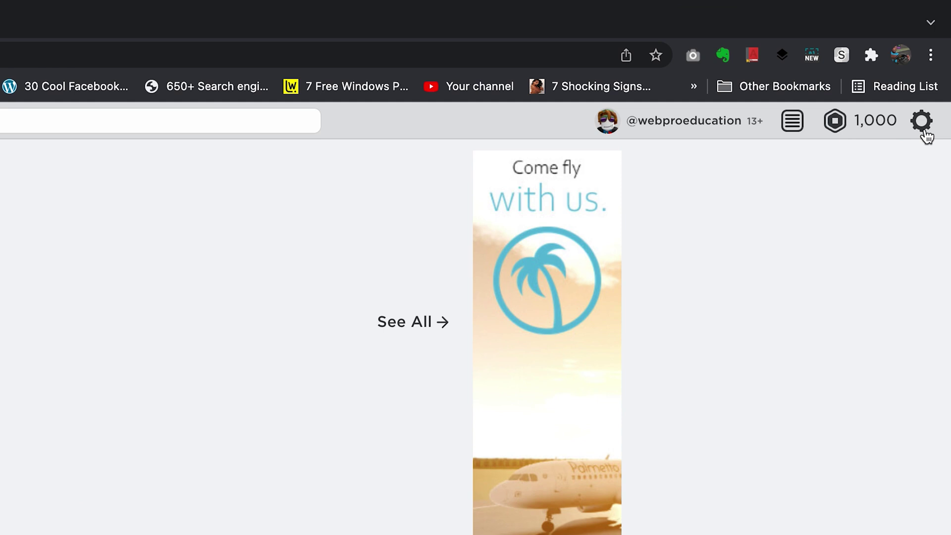
# Return to Parental Controls, try turning Account Restrictions off, and cancel the PIN prompt.
pyautogui.click(936, 62)
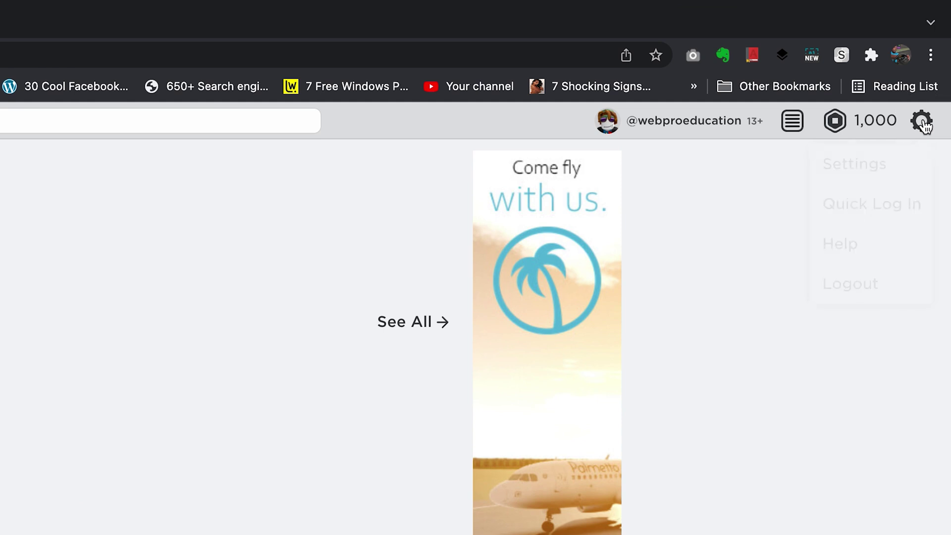
pyautogui.click(866, 178)
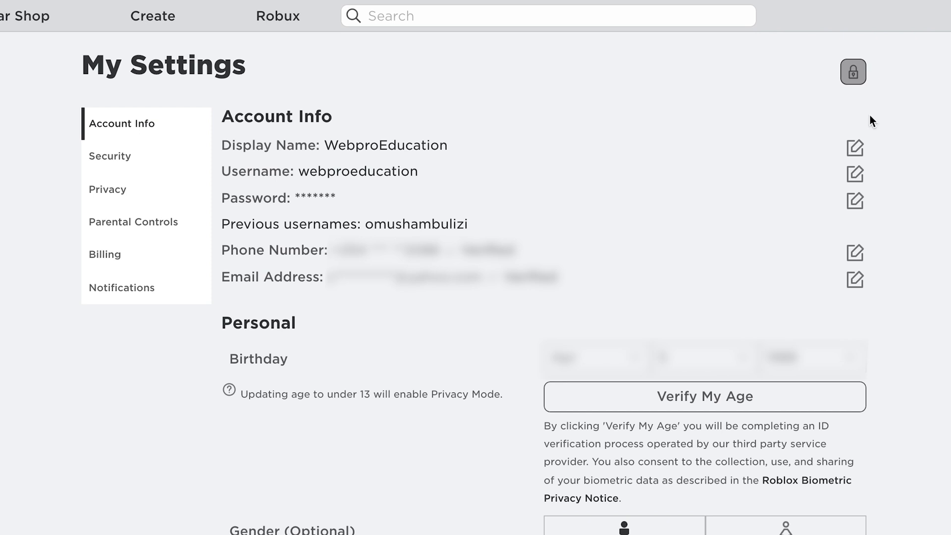
pyautogui.click(118, 222)
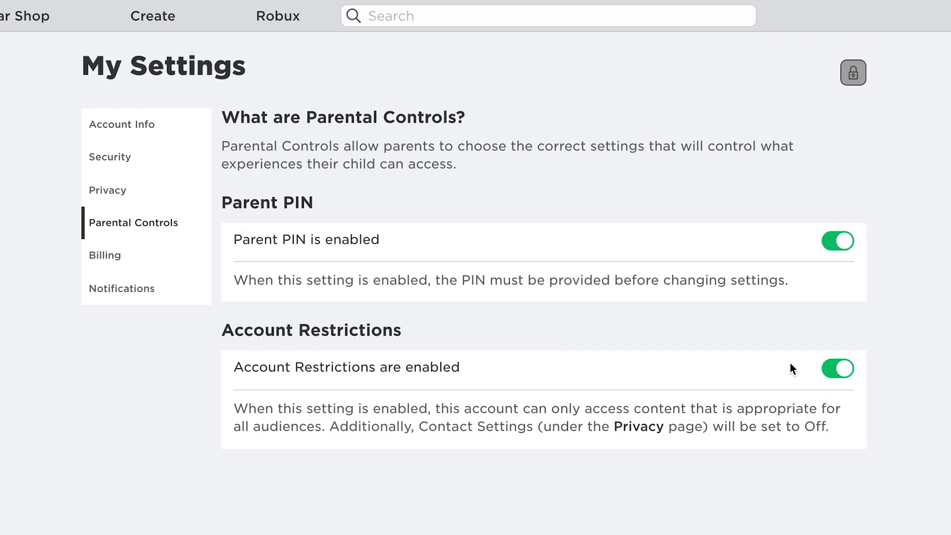
pyautogui.click(845, 374)
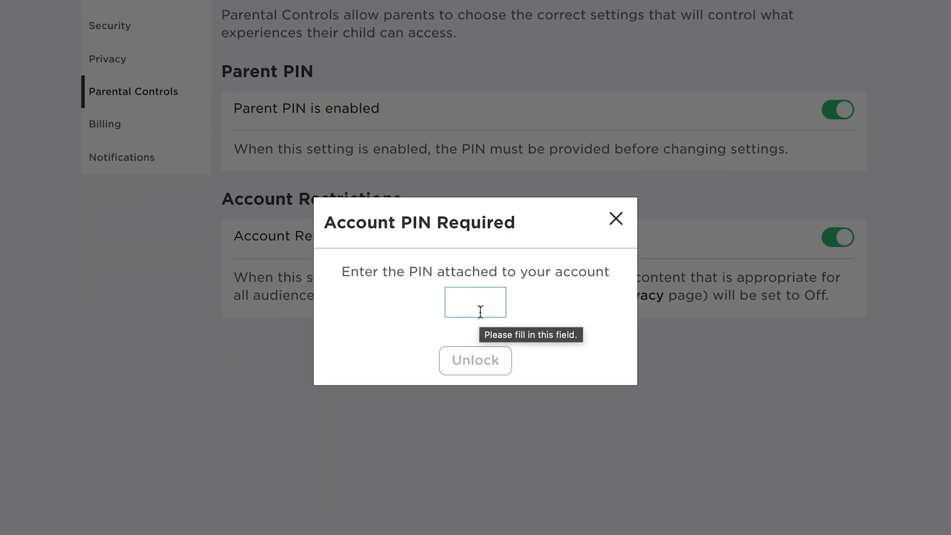
pyautogui.click(614, 220)
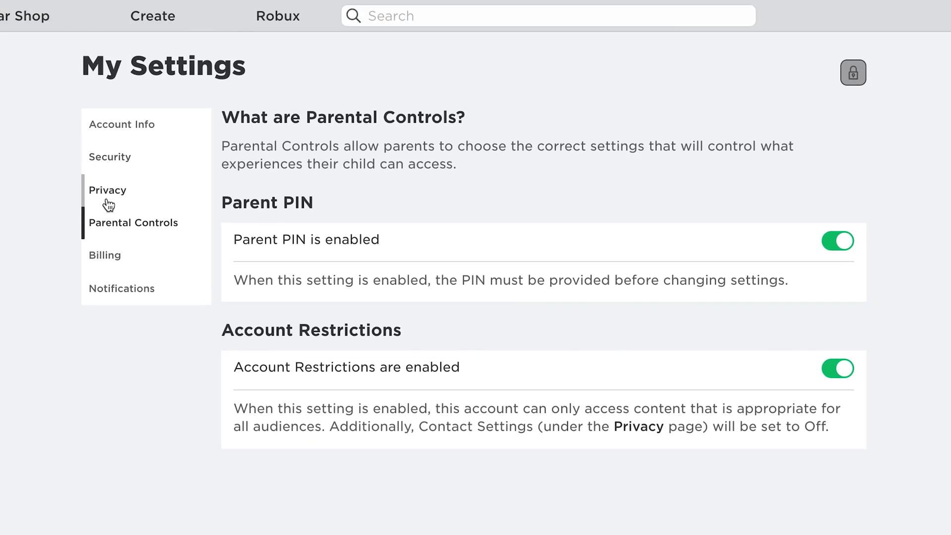
pyautogui.click(108, 200)
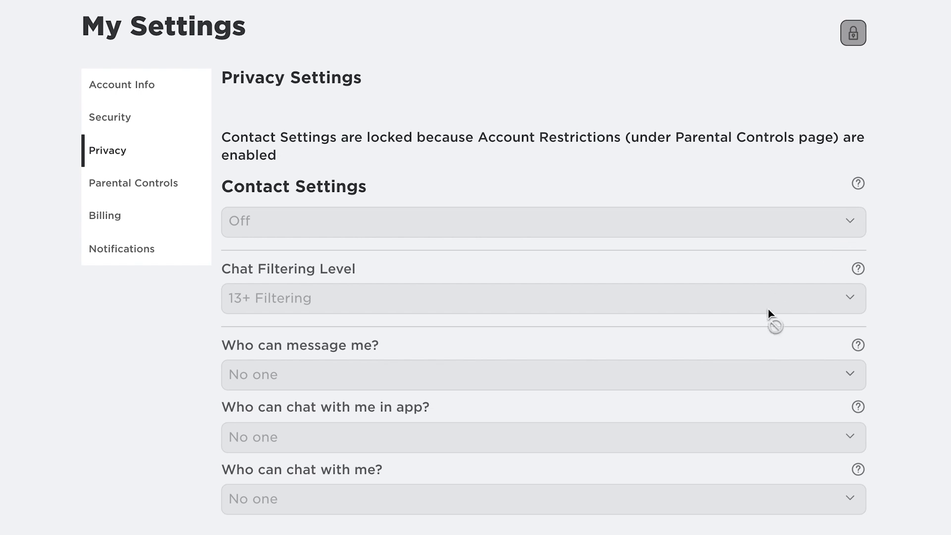
pyautogui.click(776, 370)
pyautogui.click(776, 432)
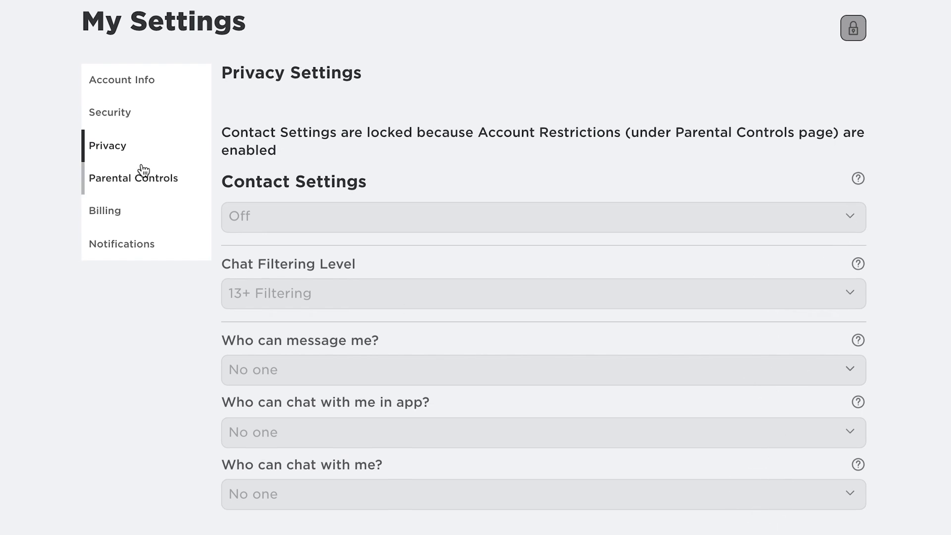
pyautogui.click(119, 179)
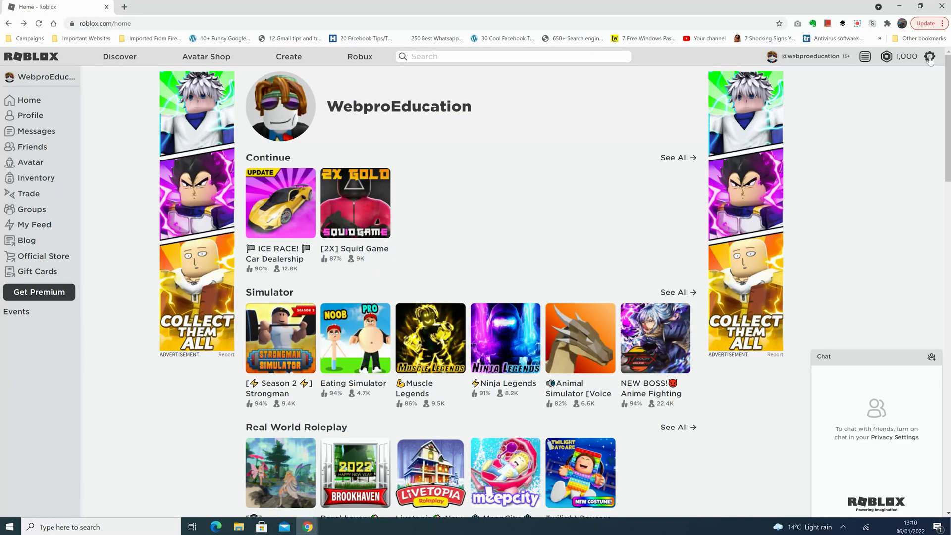
# On Parental Controls, remove the Parent PIN by entering it, then switch Account Restrictions off.
pyautogui.click(907, 57)
pyautogui.click(879, 78)
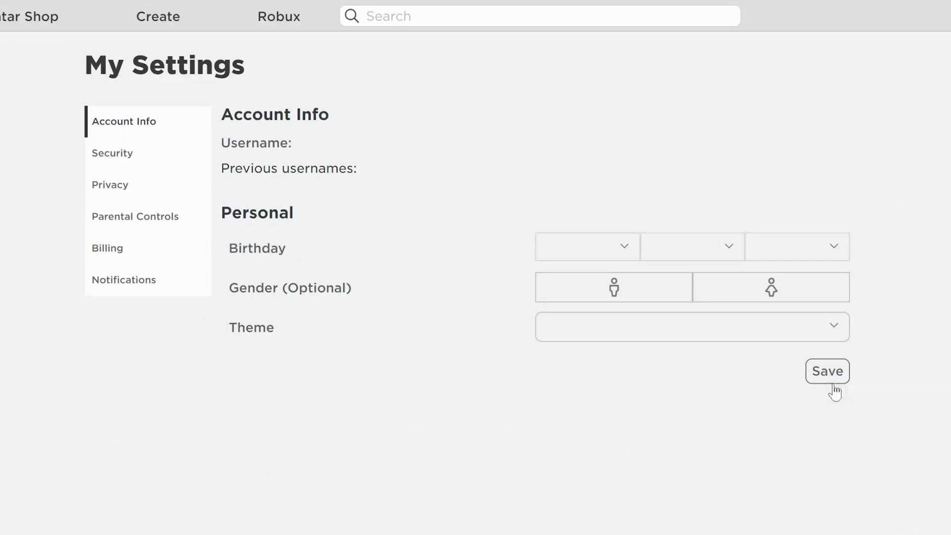
pyautogui.click(118, 221)
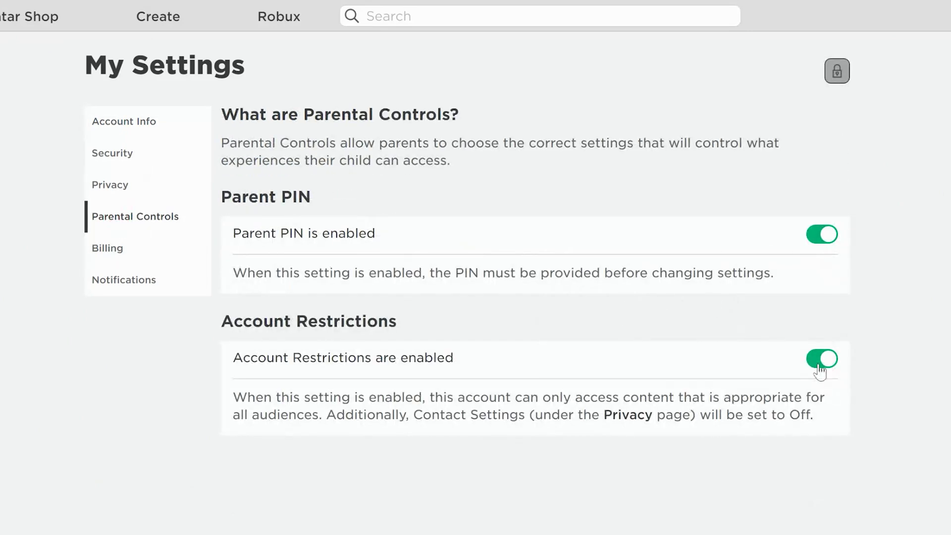
pyautogui.click(822, 233)
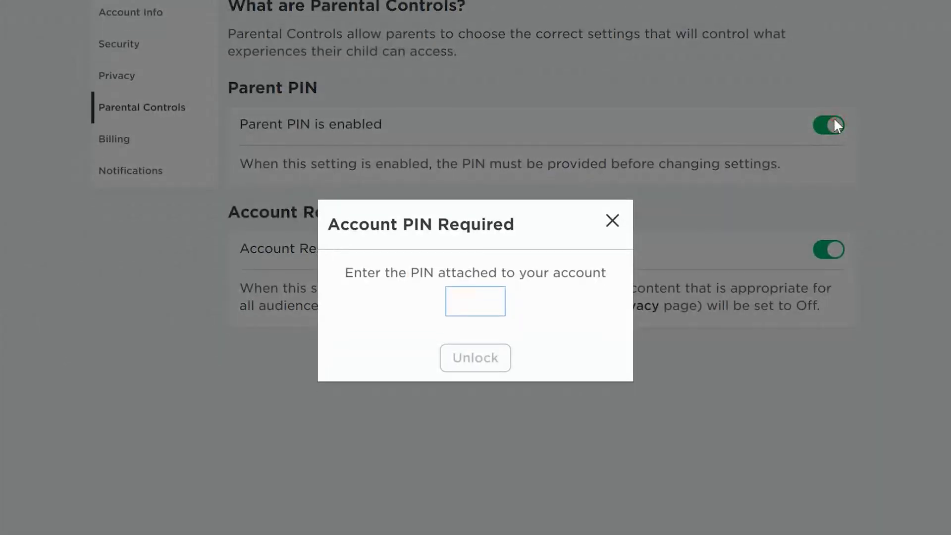
pyautogui.write('1234')
pyautogui.click(475, 358)
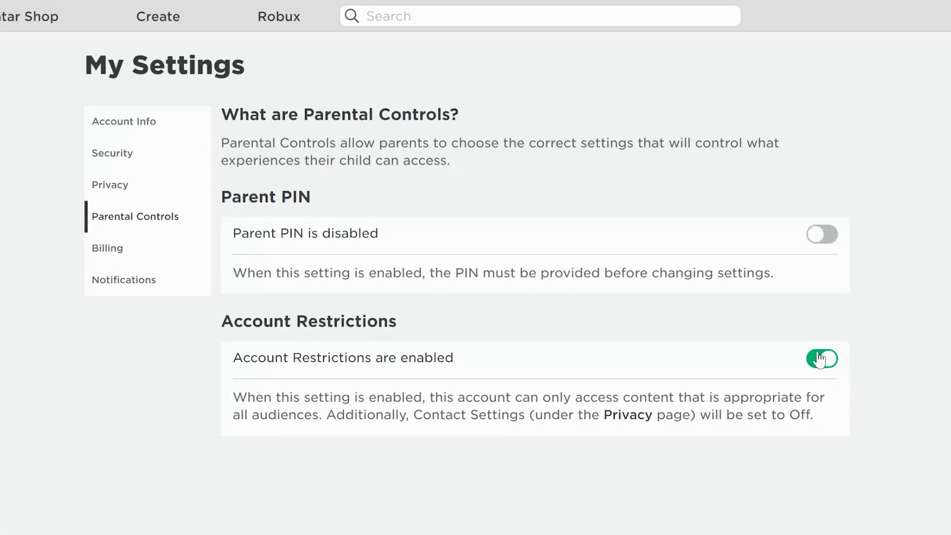
pyautogui.click(822, 358)
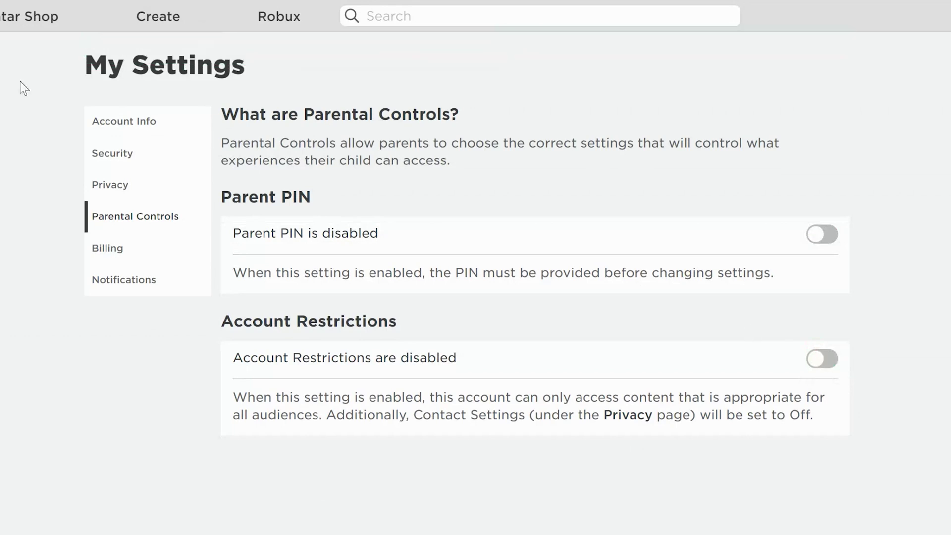